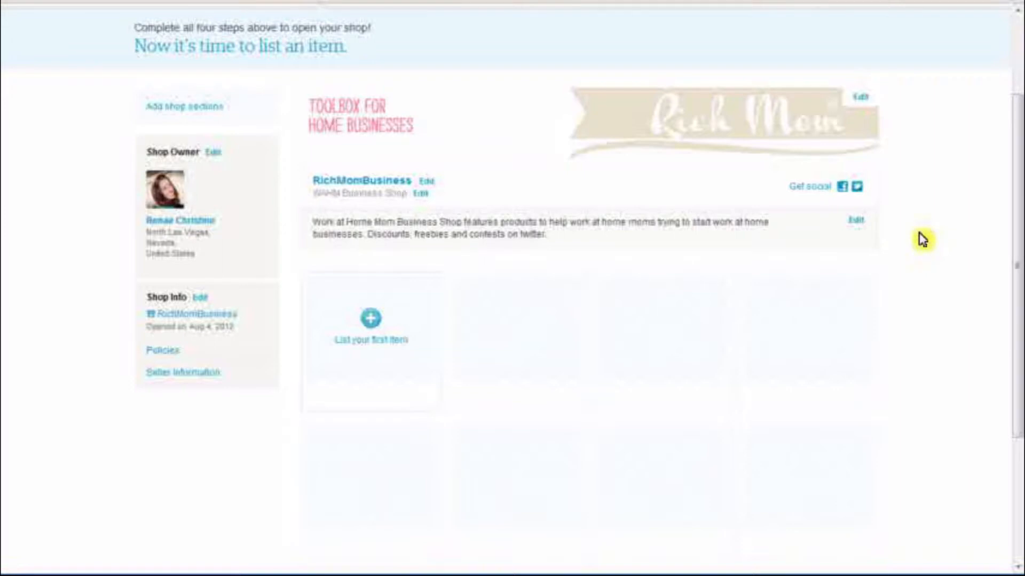
# - Start the shop's first item listing and describe it as made by "I did", "A finished product", from 2010 - 2012
pyautogui.moveTo(1018, 251); pyautogui.dragTo(1011, 192)
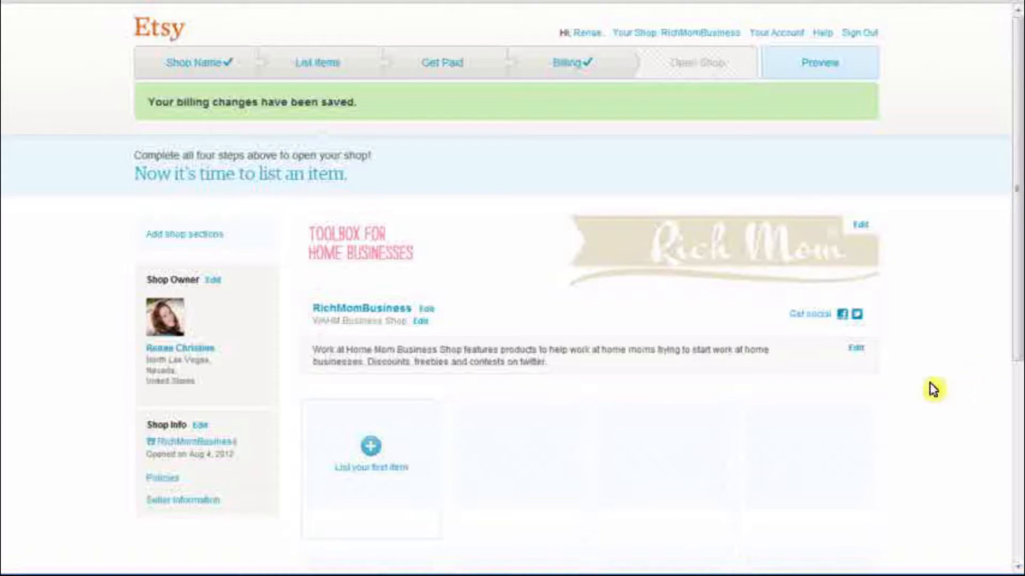
pyautogui.click(382, 447)
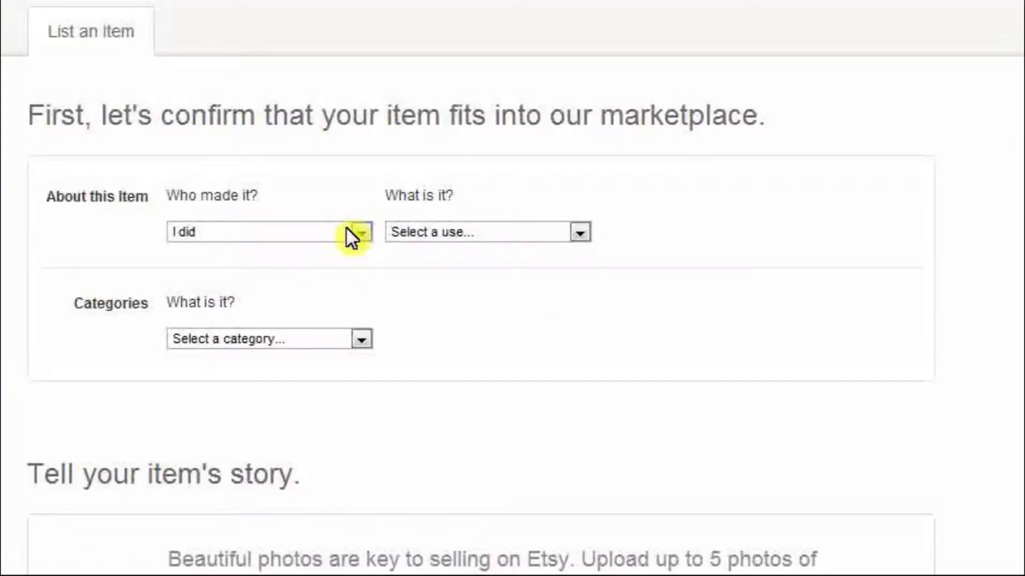
pyautogui.click(348, 238)
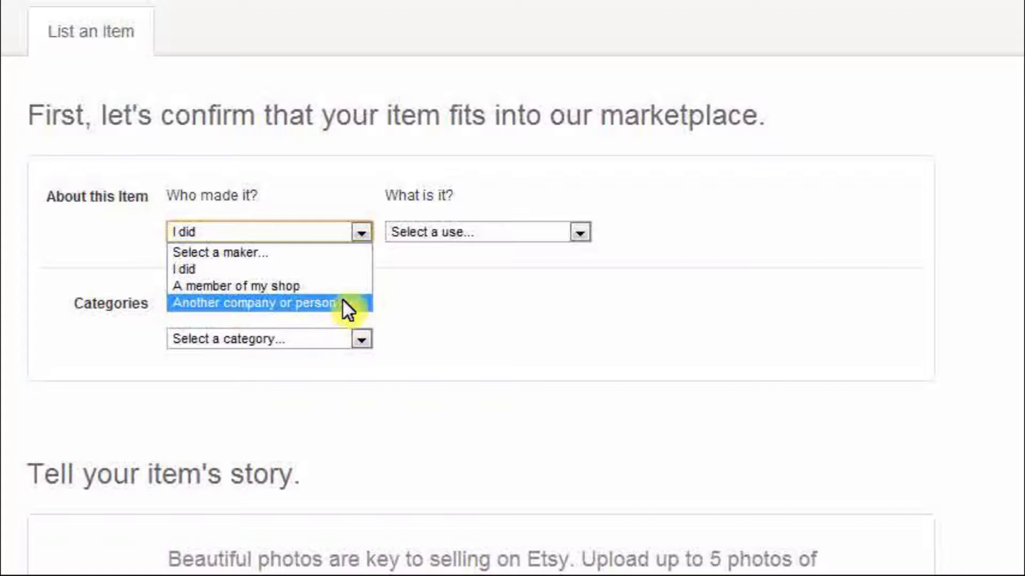
pyautogui.click(344, 304)
pyautogui.click(341, 241)
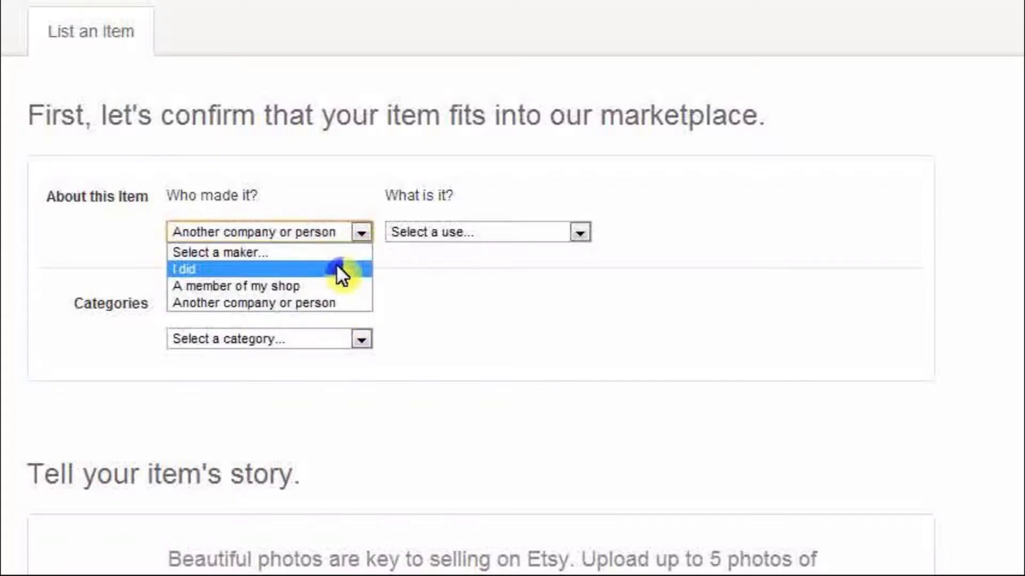
pyautogui.click(337, 264)
pyautogui.click(580, 233)
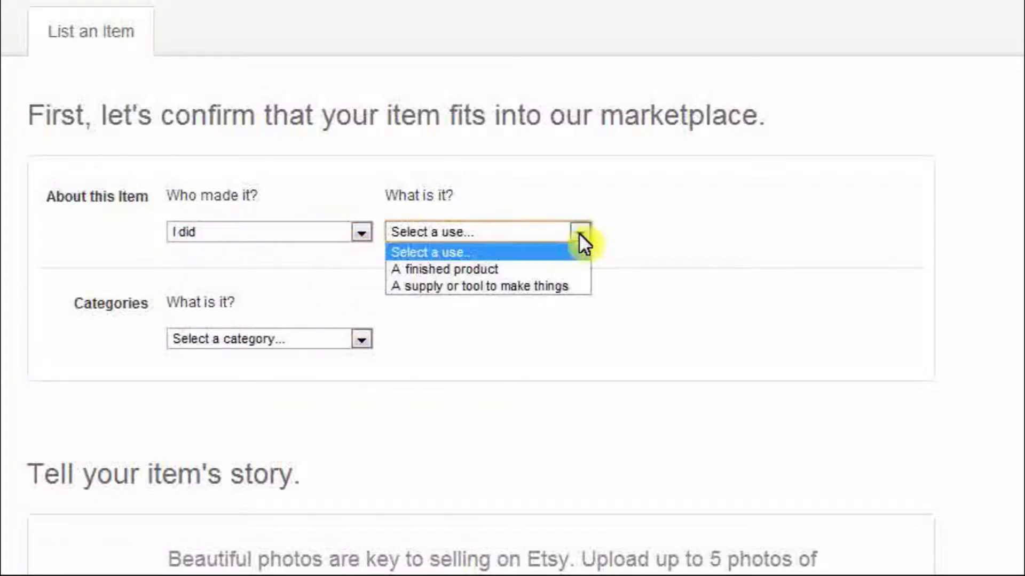
pyautogui.click(553, 271)
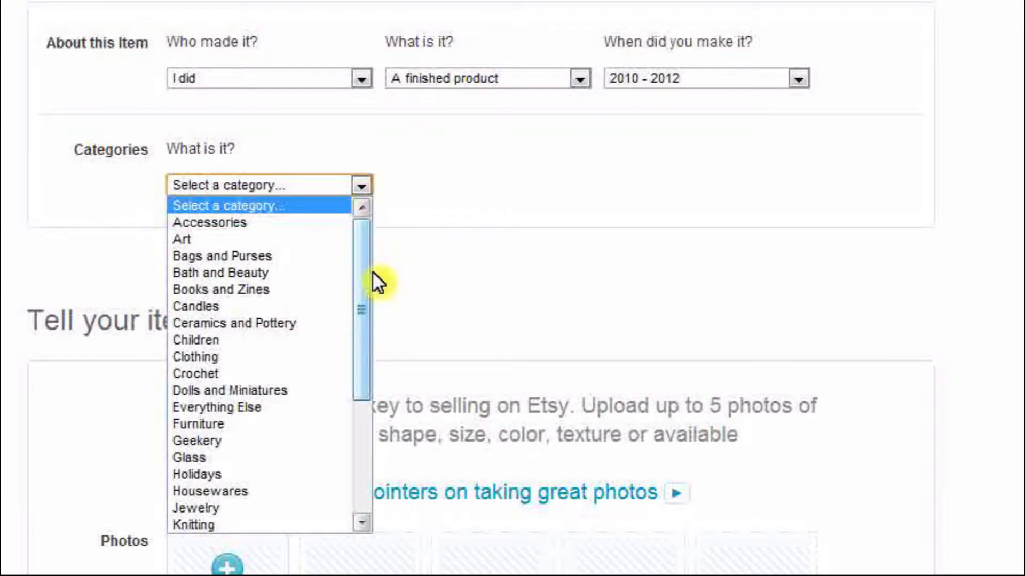
# - Categorize the item as Books and Zines, type Book, subtype Books With Content
pyautogui.moveTo(371, 272)
pyautogui.mouseDown()
pyautogui.moveTo(364, 392)
pyautogui.moveTo(373, 279)
pyautogui.mouseUp()
pyautogui.click(224, 287)
pyautogui.click(580, 185)
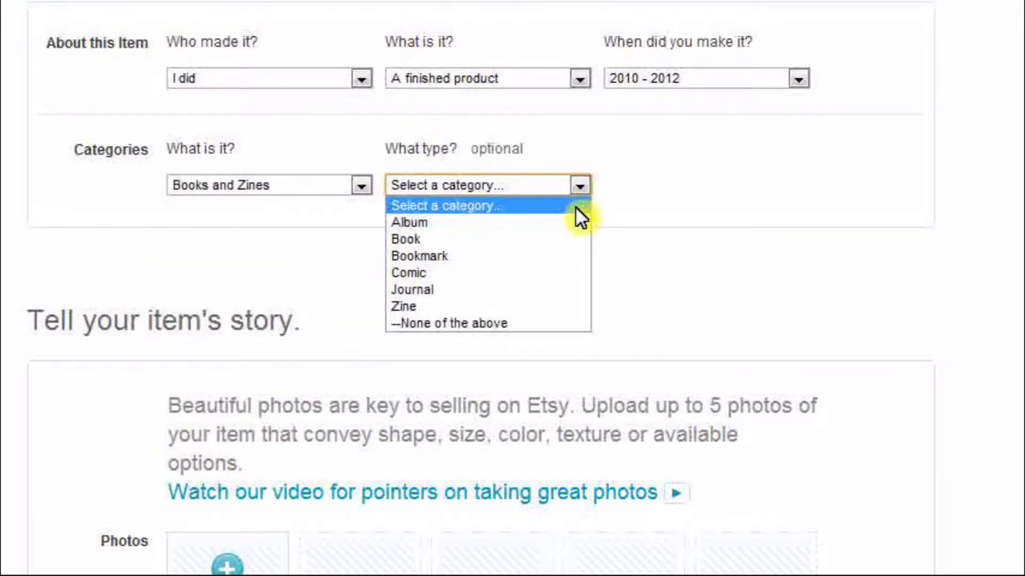
pyautogui.click(566, 235)
pyautogui.click(738, 191)
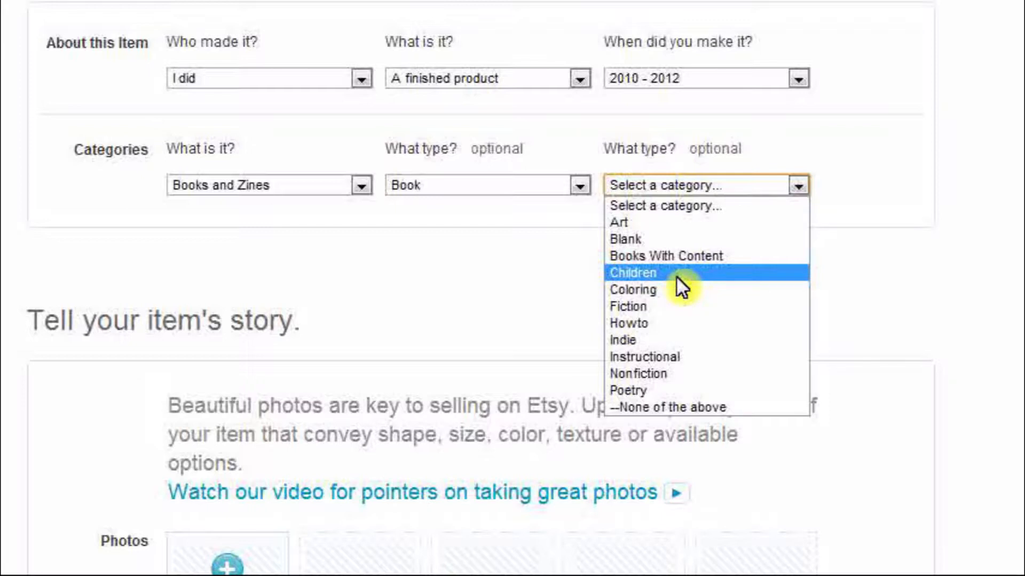
pyautogui.click(680, 258)
# - Upload the pinterest_success_guide picture, not the PSD file, as the listing's first photo
pyautogui.scroll(-5, 671, 325)
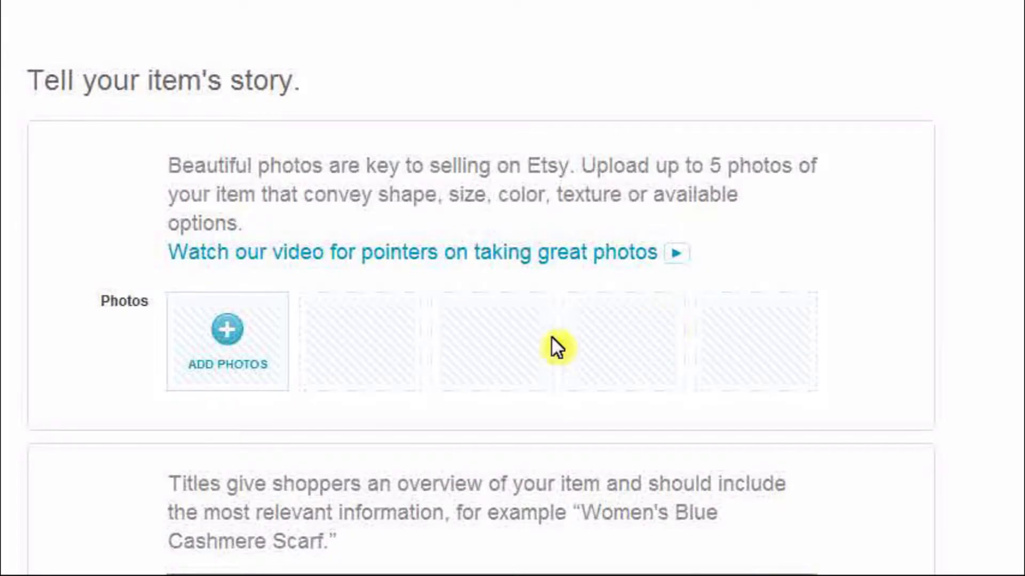
pyautogui.click(235, 338)
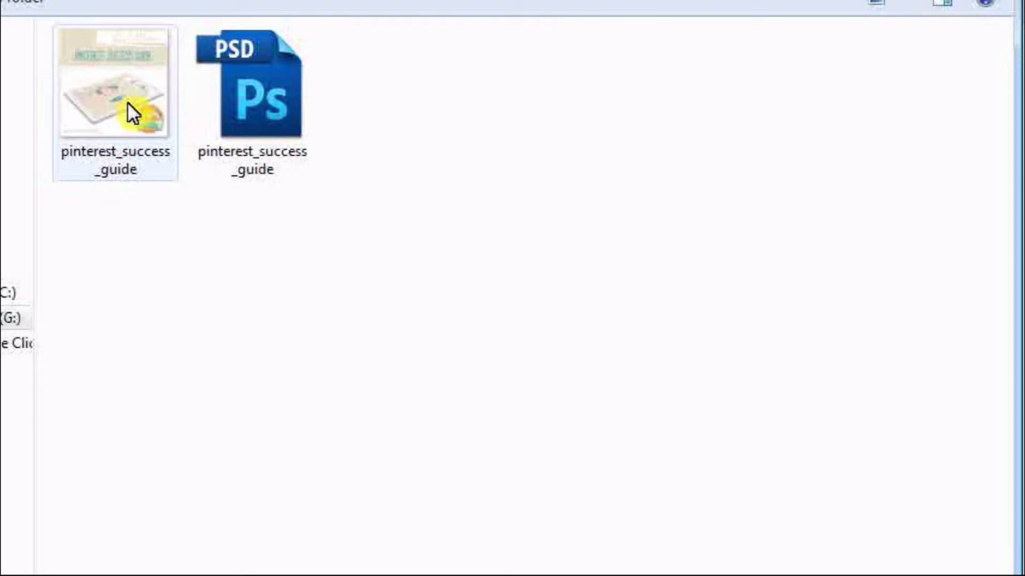
pyautogui.click(129, 104)
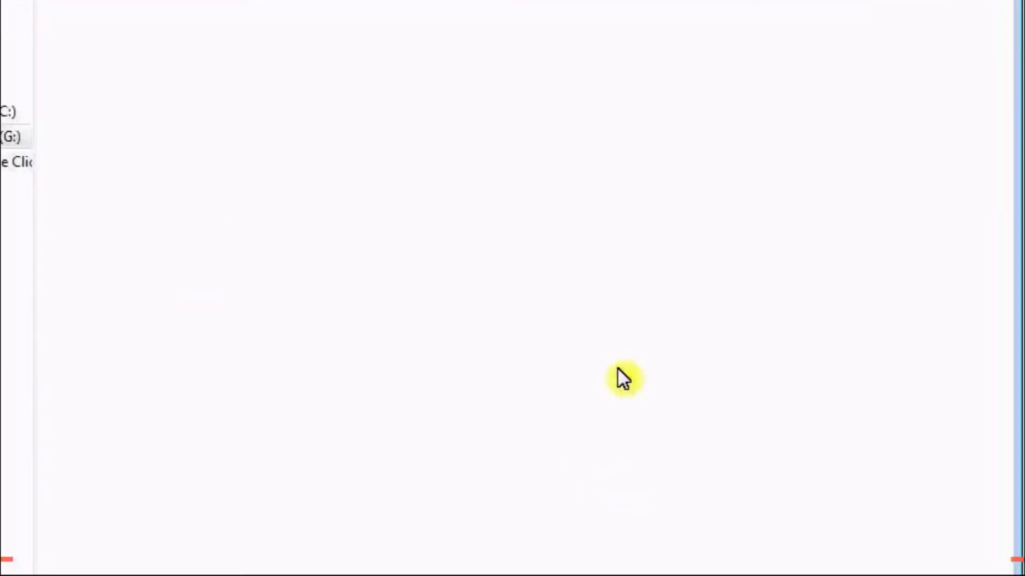
pyautogui.click(807, 474)
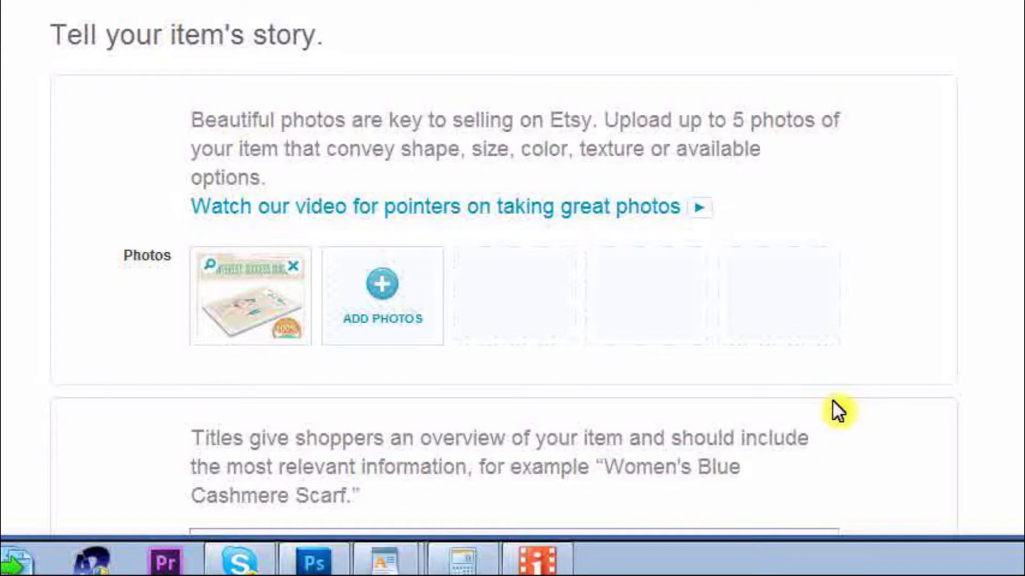
# - Enter the item title "Make Money on Pinterest diy - Pinterest Success Guide"
pyautogui.scroll(-2, 831, 400)
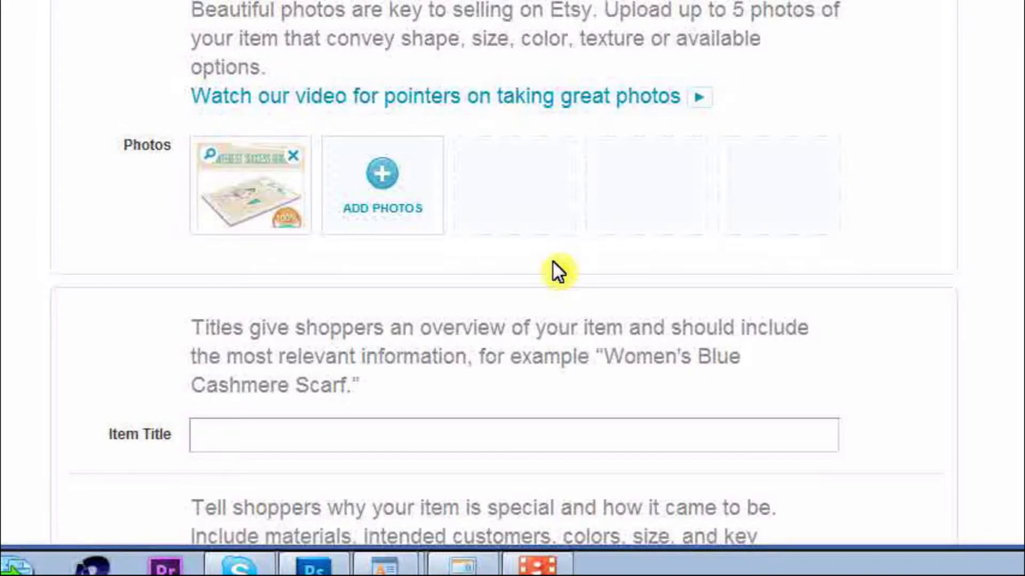
pyautogui.scroll(-2, 539, 273)
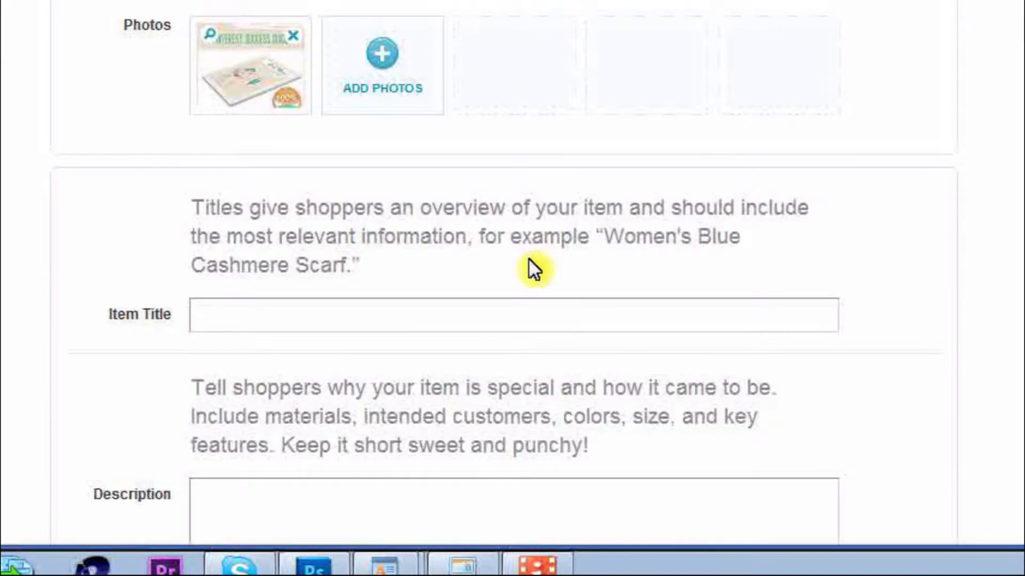
pyautogui.scroll(-2, 533, 270)
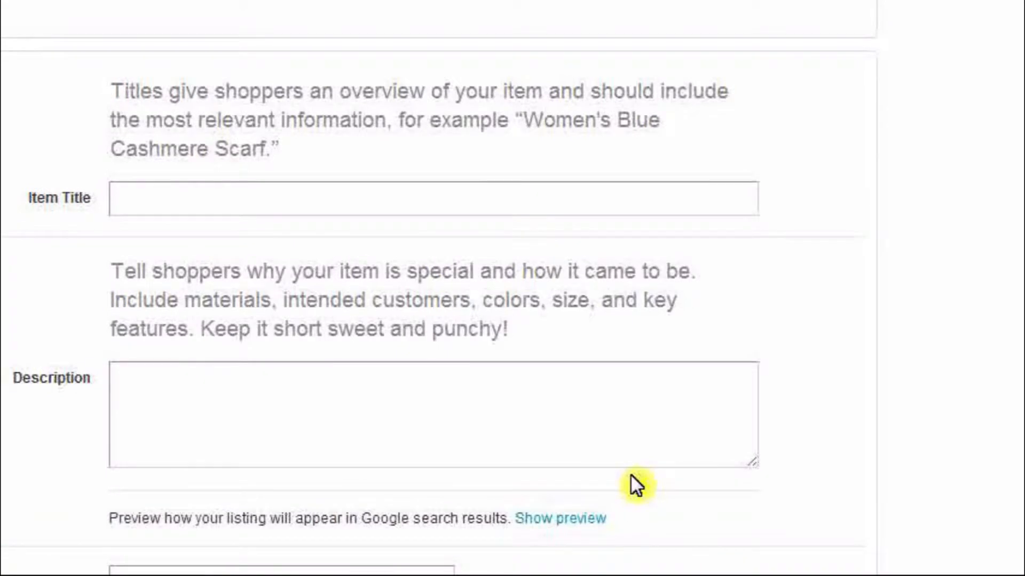
pyautogui.click(591, 203)
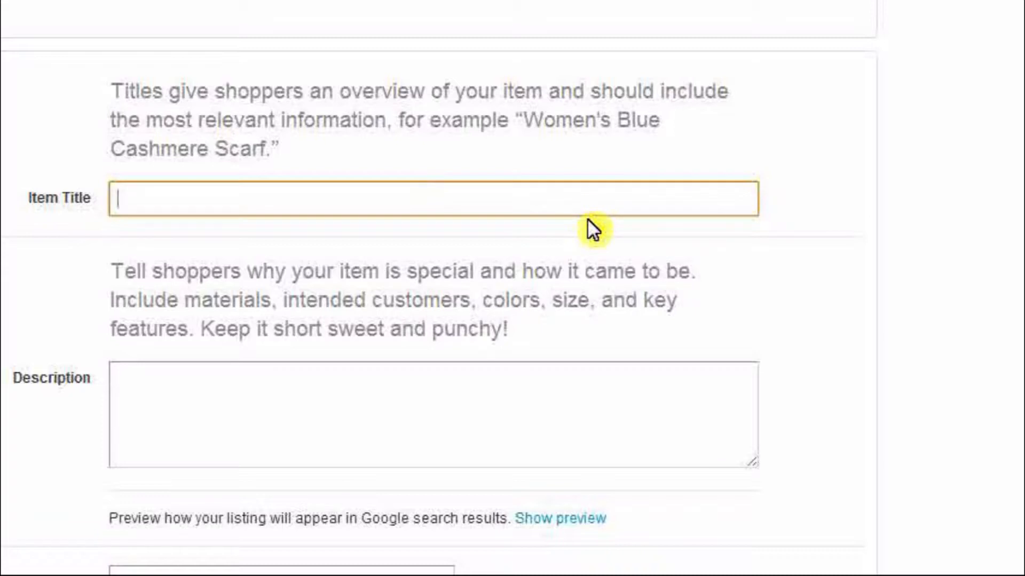
pyautogui.write('Make Money on Pinterest diy - Pinterest Success Guide')
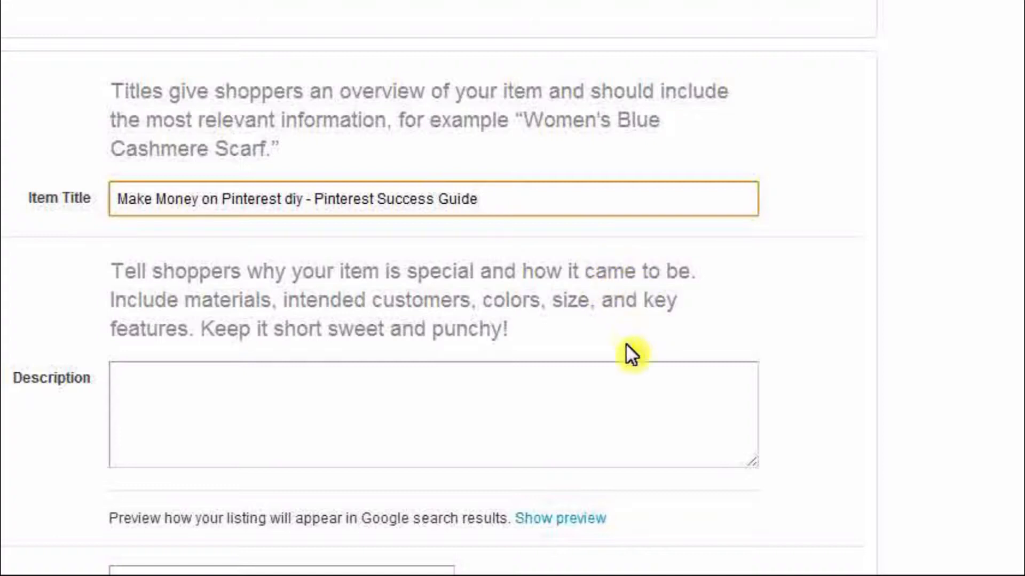
pyautogui.moveTo(314, 200); pyautogui.dragTo(468, 218)
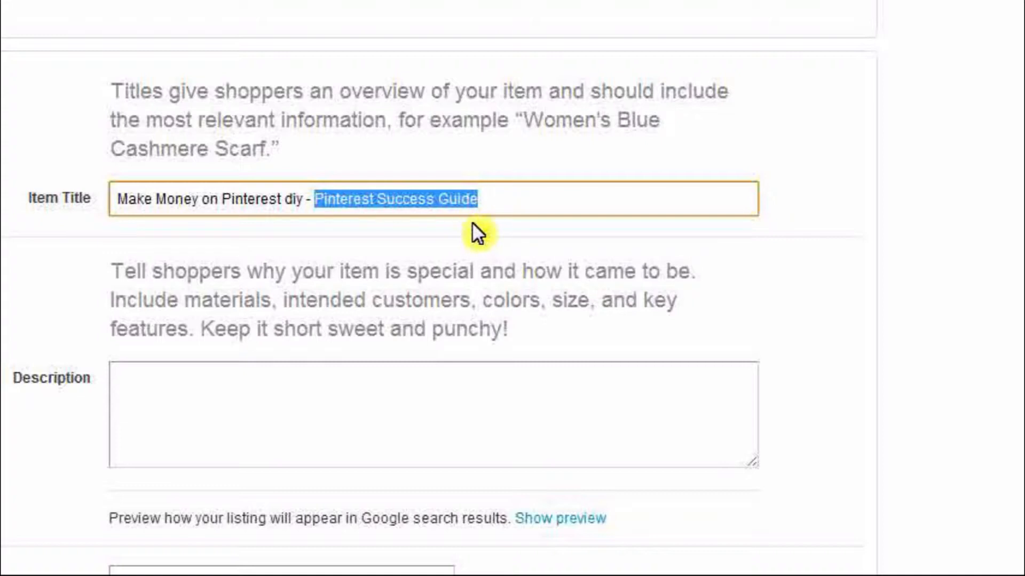
pyautogui.moveTo(255, 201); pyautogui.dragTo(110, 201)
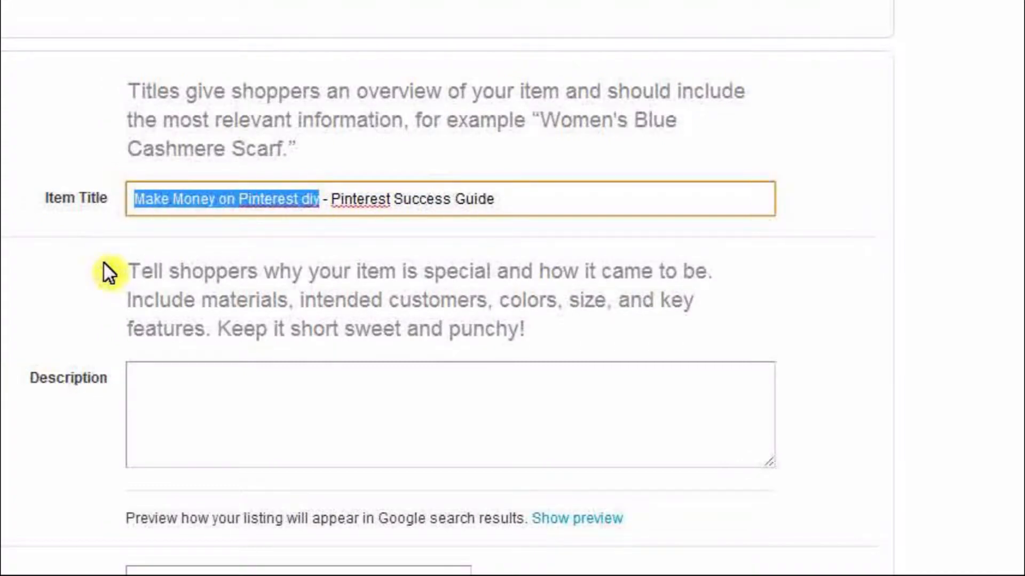
pyautogui.click(105, 263)
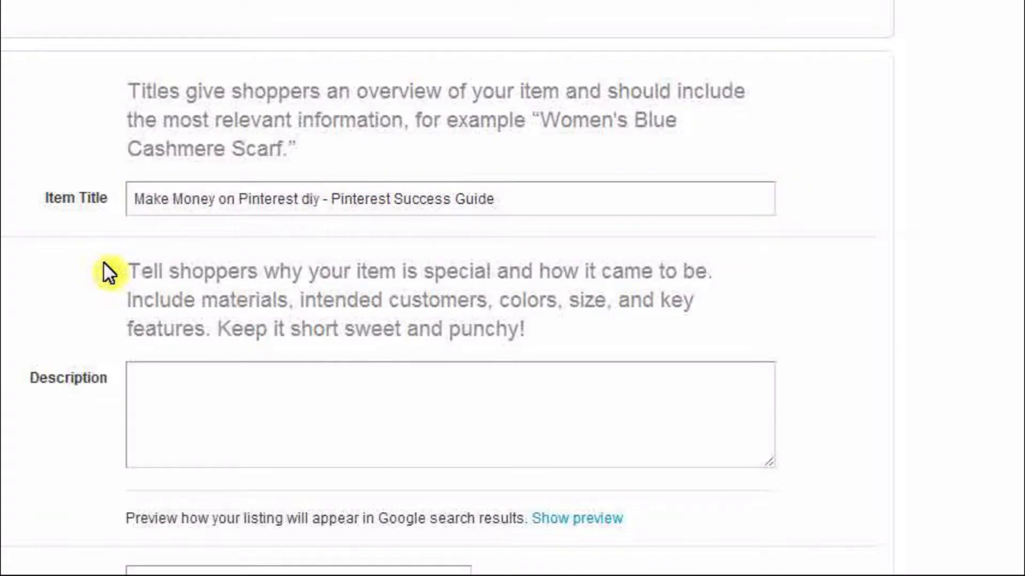
# - Enlarge the description box and paste in the prepared text with the Pinterest contents and 100% satisfaction guarantee sections
pyautogui.scroll(-2, 112, 273)
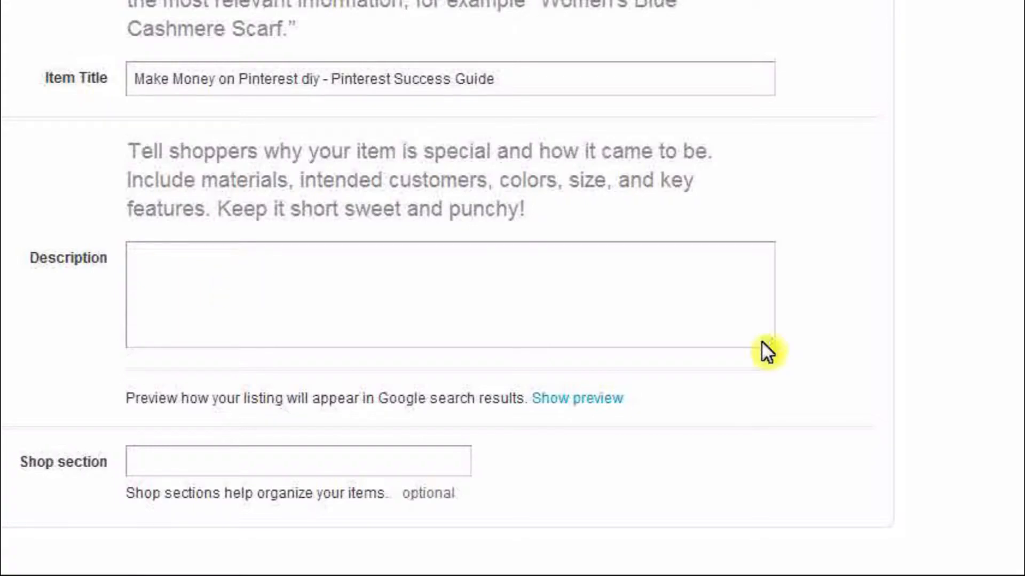
pyautogui.moveTo(767, 344); pyautogui.dragTo(809, 475)
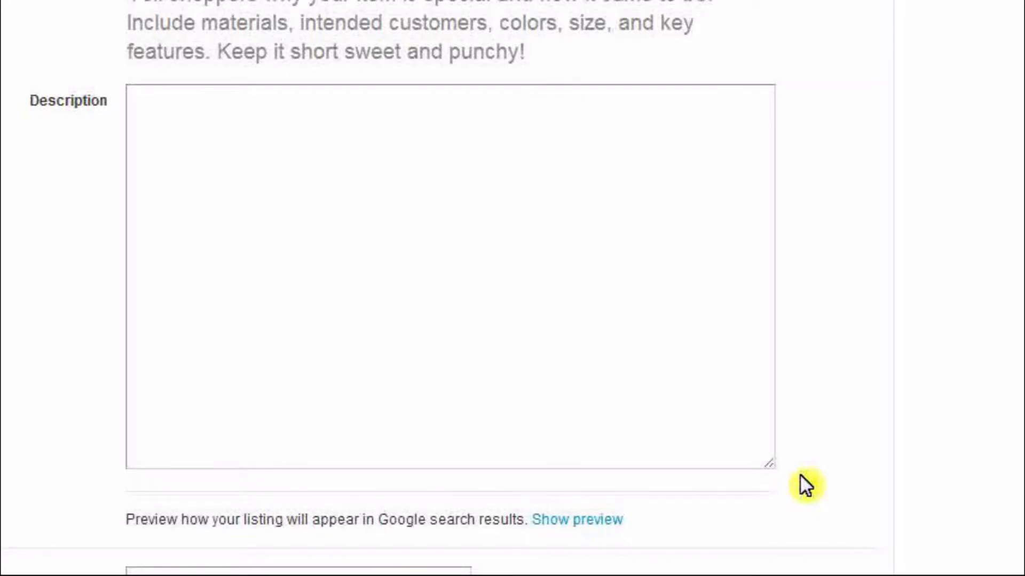
pyautogui.hotkey('ctrl', 'v')
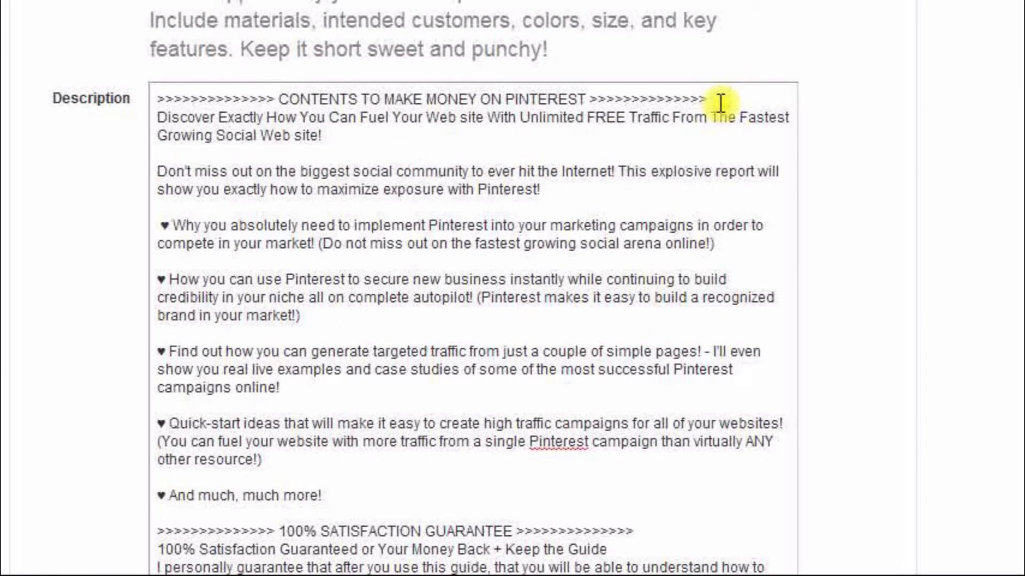
# - Examine the two section headings in the description and the rows of arrow characters that set them off
pyautogui.moveTo(712, 57); pyautogui.dragTo(300, 58)
pyautogui.moveTo(313, 102); pyautogui.dragTo(144, 110)
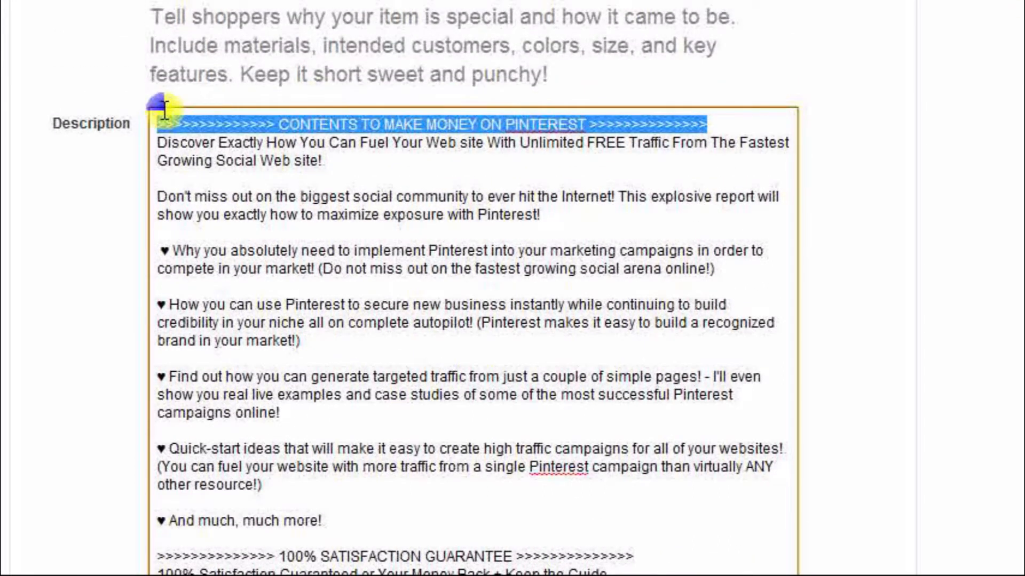
pyautogui.click(237, 143)
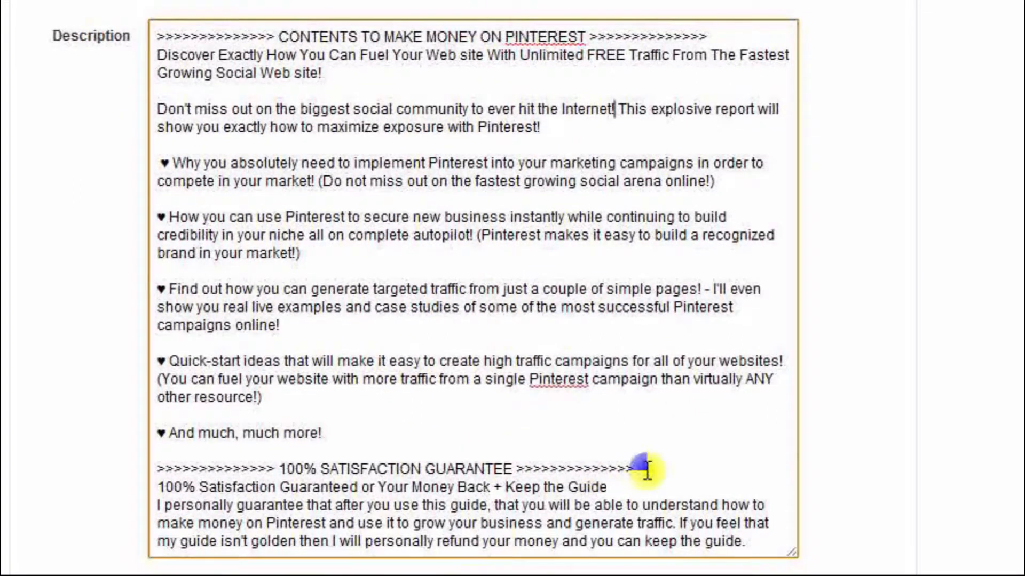
pyautogui.moveTo(634, 469); pyautogui.dragTo(112, 462)
pyautogui.press('Left')
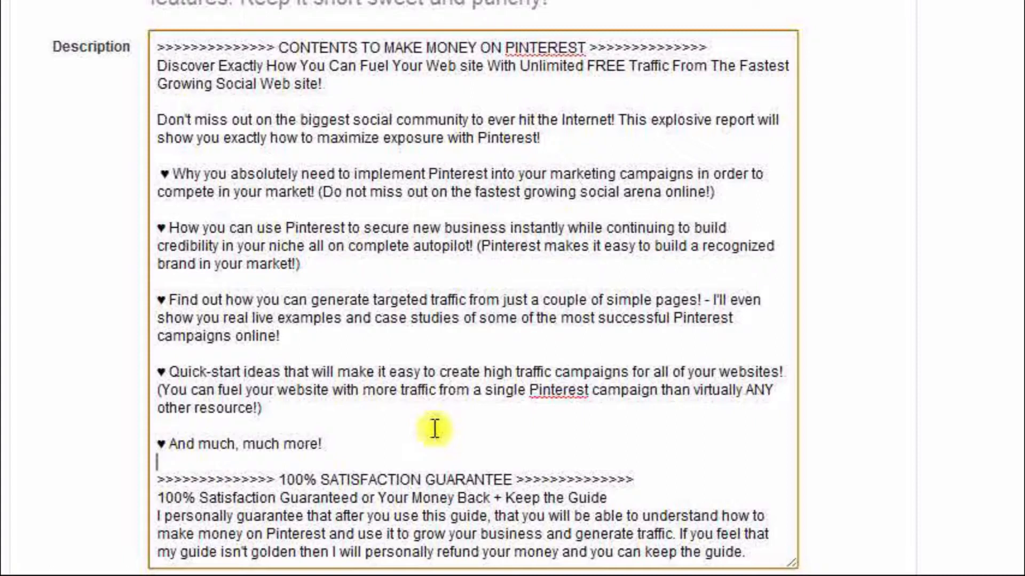
pyautogui.press('Down')
pyautogui.press('End')
pyautogui.moveTo(732, 457); pyautogui.dragTo(514, 465)
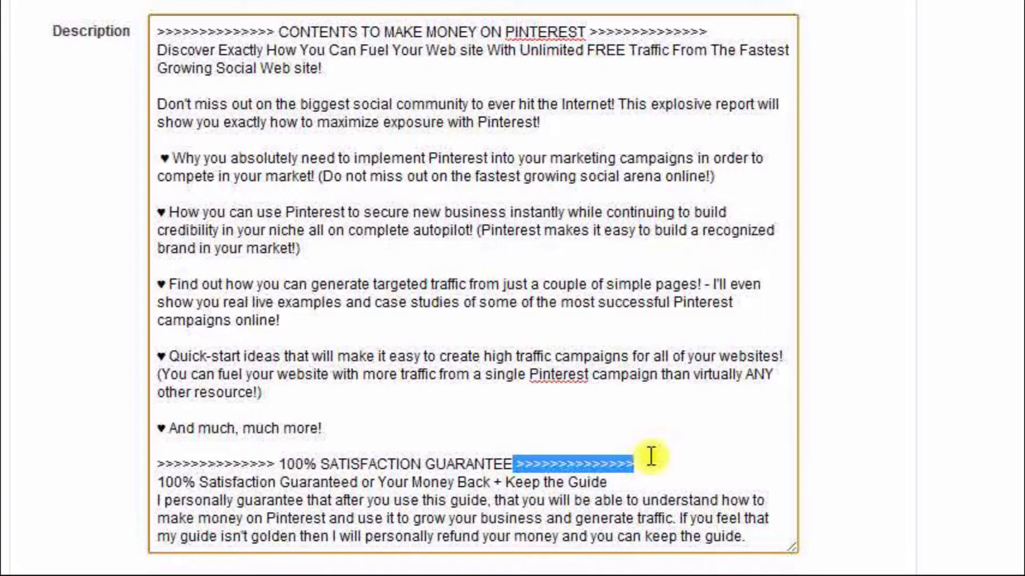
pyautogui.click(653, 454)
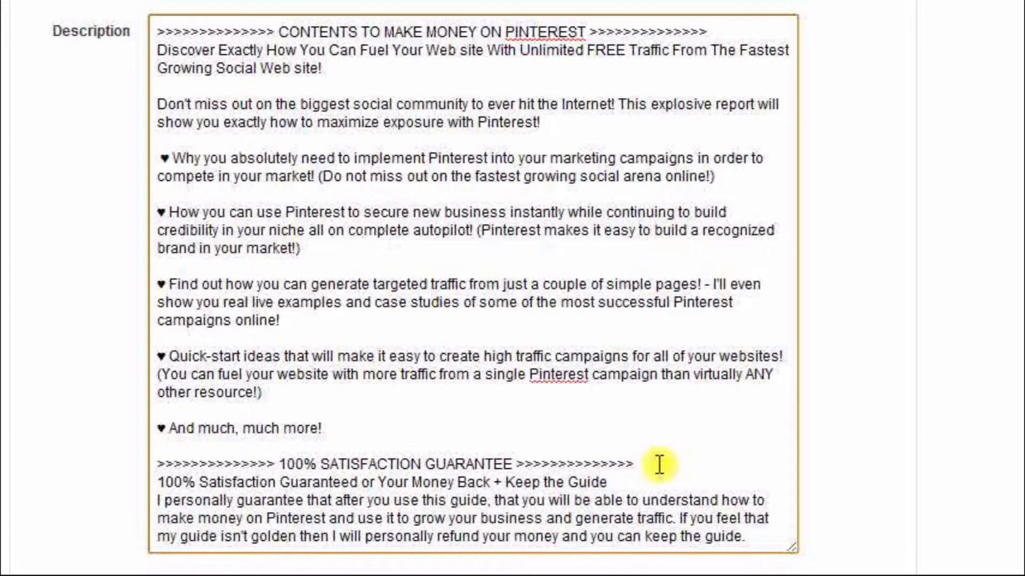
pyautogui.click(658, 462)
pyautogui.scroll(-1, 532, 468)
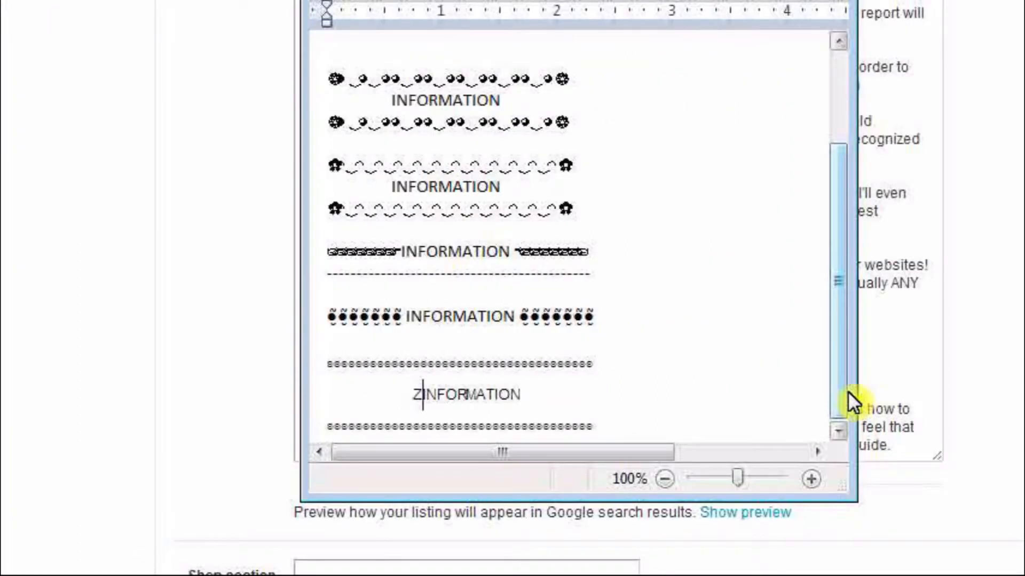
# - In the text document of decorative heading samples, delete the stray Z before the last INFORMATION heading
pyautogui.press('Left')
pyautogui.press('Left')
pyautogui.press('Left')
pyautogui.press('Left')
pyautogui.press('Left')
pyautogui.press('BackSpace')
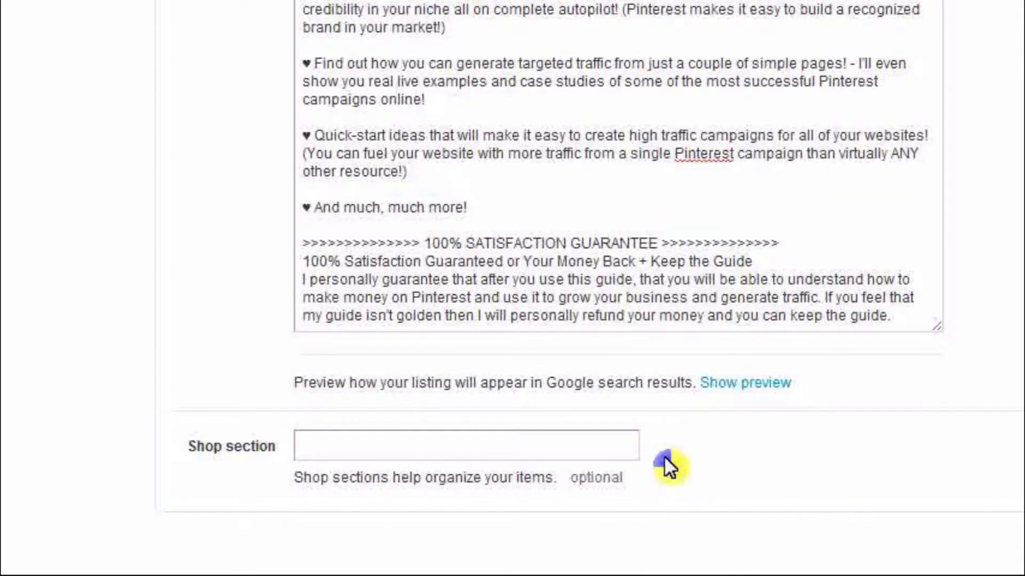
# - Assign the listing to a shop section named "Resource Library"
pyautogui.scroll(-5, 666, 457)
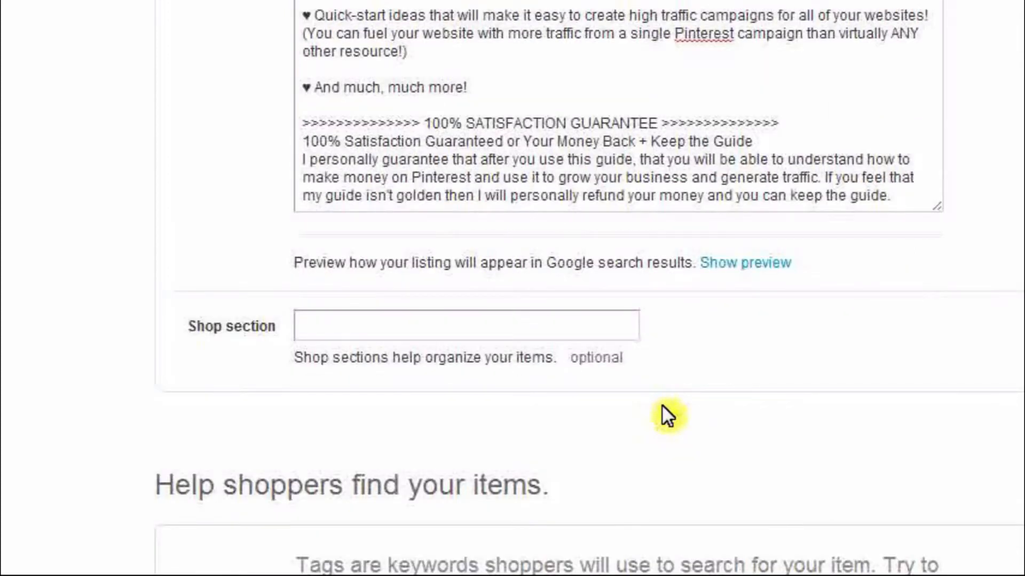
pyautogui.click(597, 203)
pyautogui.write('Resource Library')
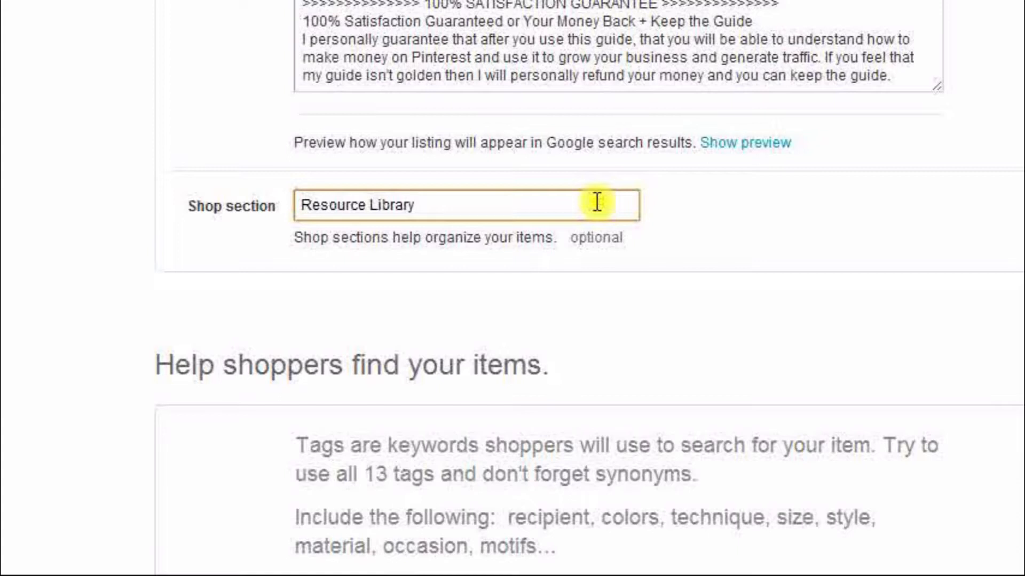
pyautogui.click(674, 214)
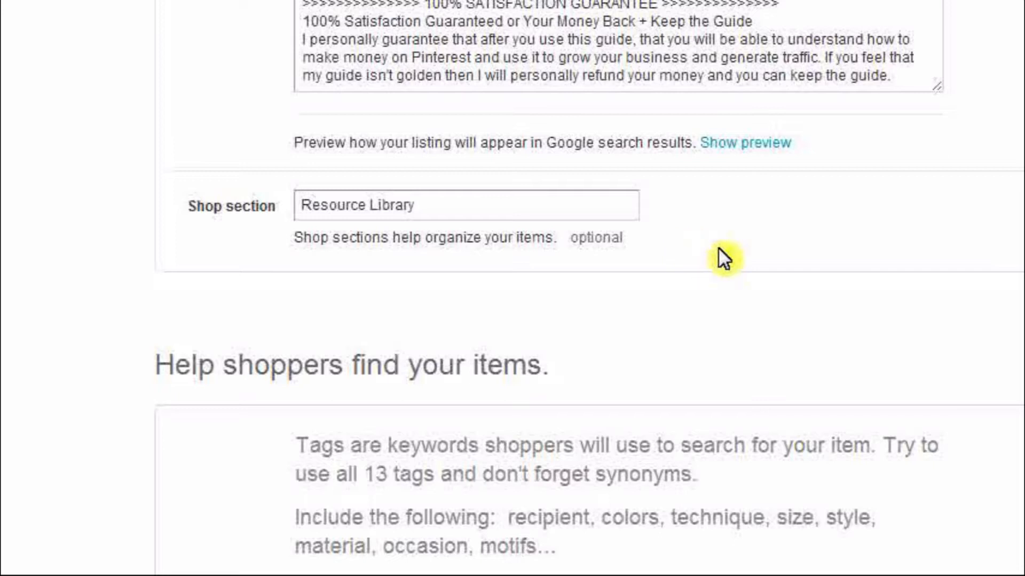
# - Show the preview of how the listing will appear in Google search results
pyautogui.click(763, 144)
pyautogui.scroll(-2, 837, 292)
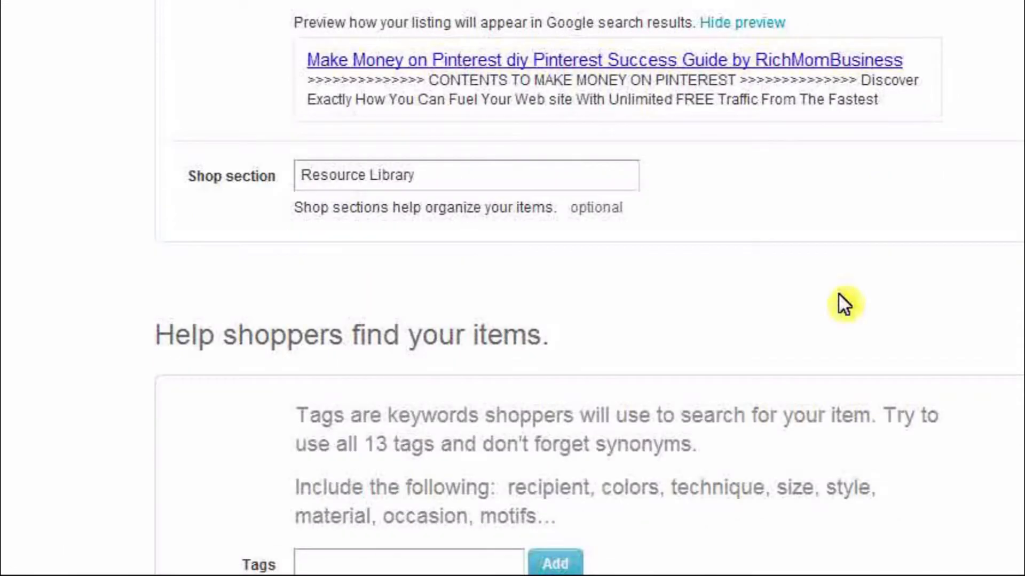
pyautogui.scroll(1, 824, 256)
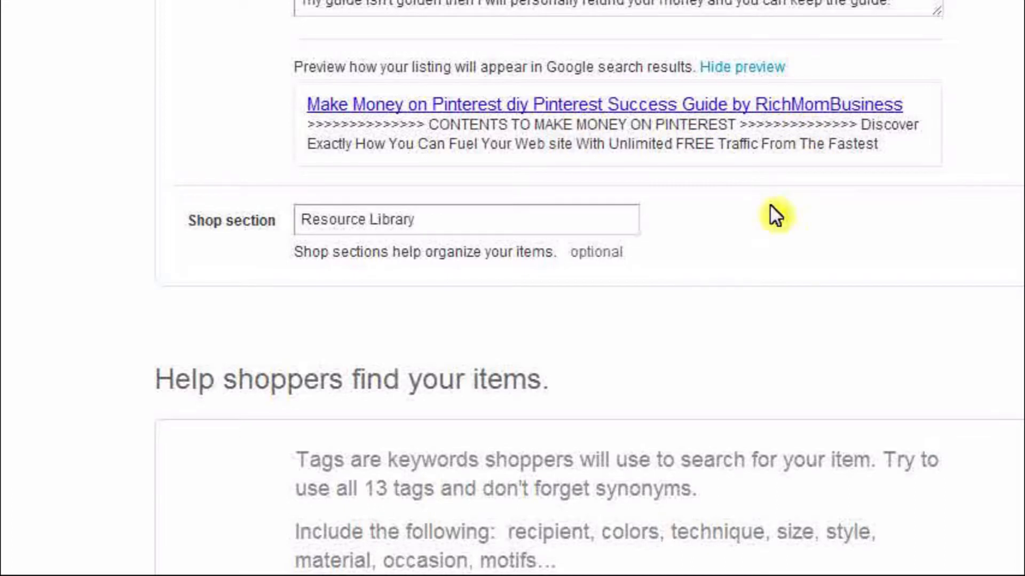
# - Add the tags how to, make money, pinterest, diy, success, guide and help to the listing
pyautogui.scroll(-8, 825, 246)
pyautogui.click(465, 128)
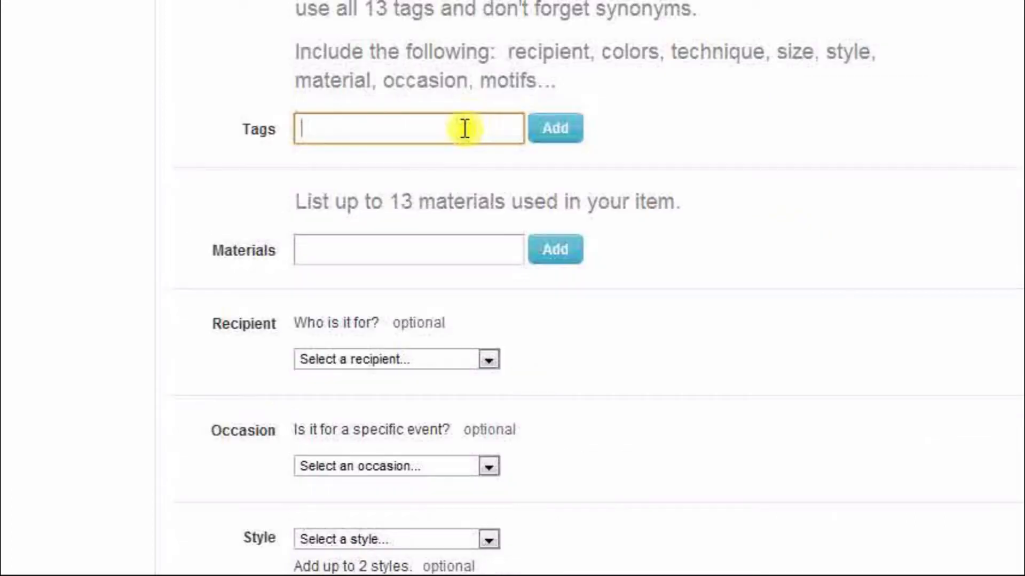
pyautogui.click(720, 175)
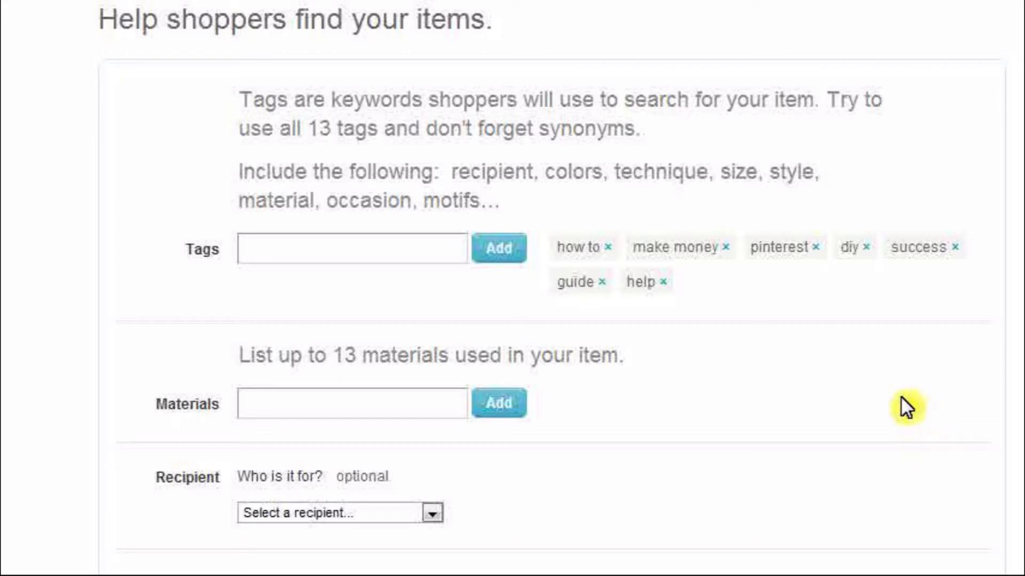
# - Add "All Digital Goodness" as the listing's material
pyautogui.scroll(-4, 901, 397)
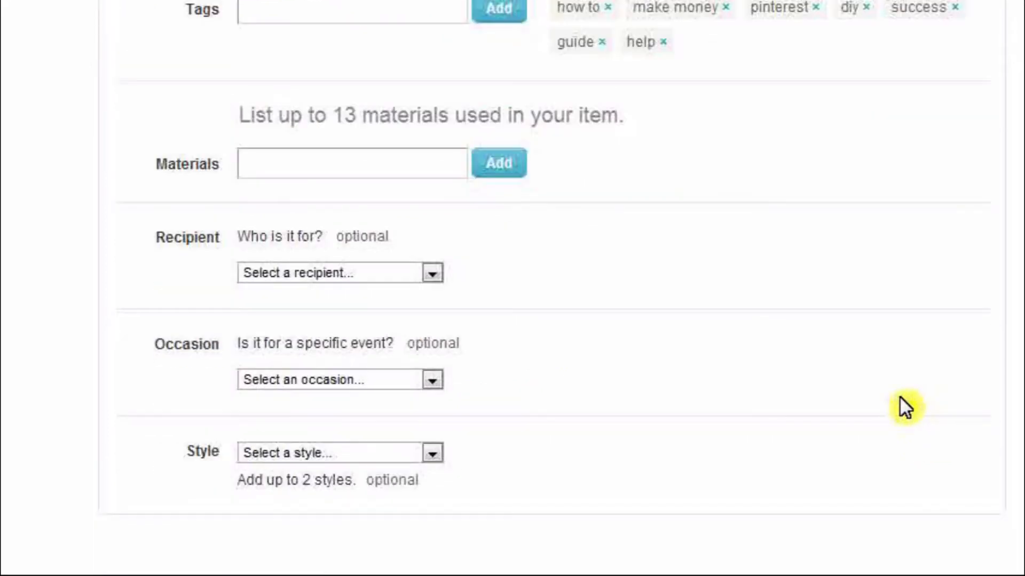
pyautogui.click(391, 174)
pyautogui.write('Digi')
pyautogui.press('Return')
# - Look through the available recipient, occasion and style options for the listing without choosing any
pyautogui.scroll(-2, 639, 180)
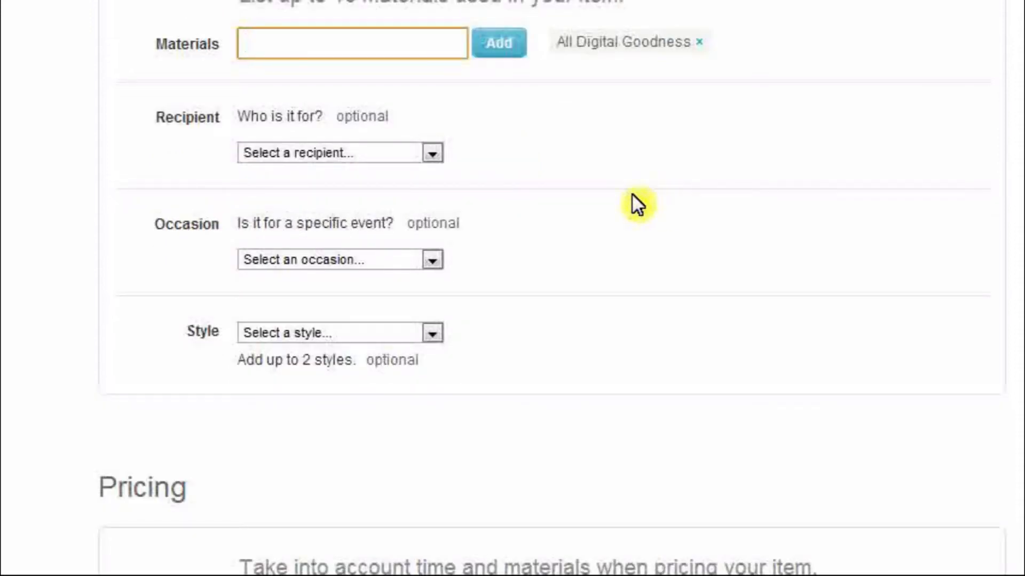
pyautogui.click(415, 152)
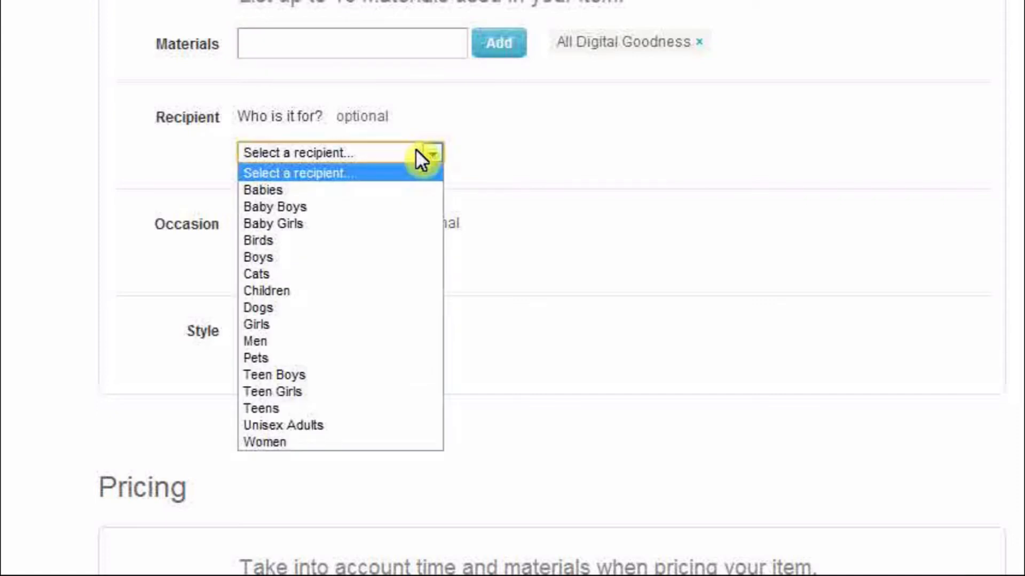
pyautogui.click(440, 263)
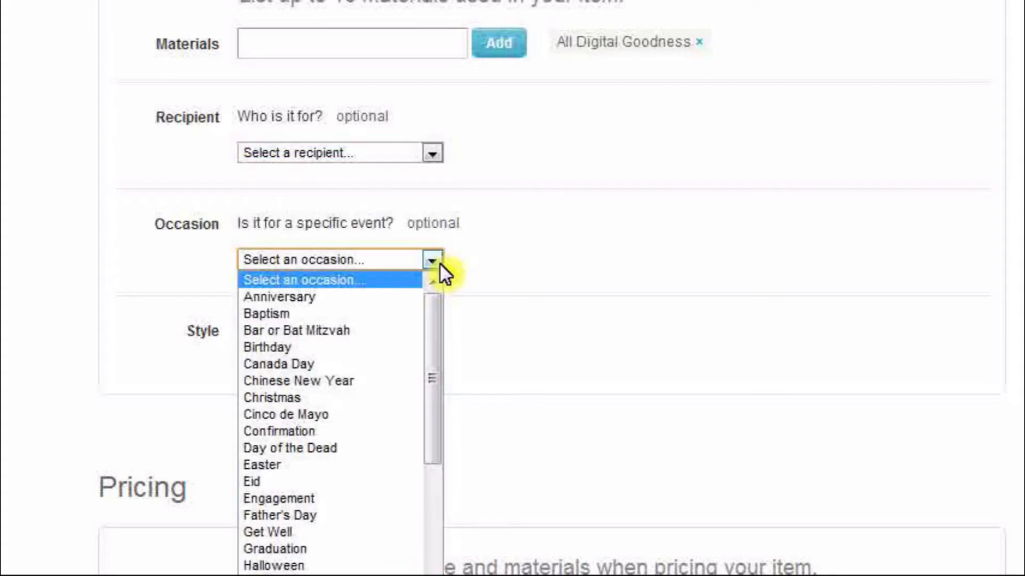
pyautogui.moveTo(440, 315); pyautogui.dragTo(441, 336)
pyautogui.click(621, 309)
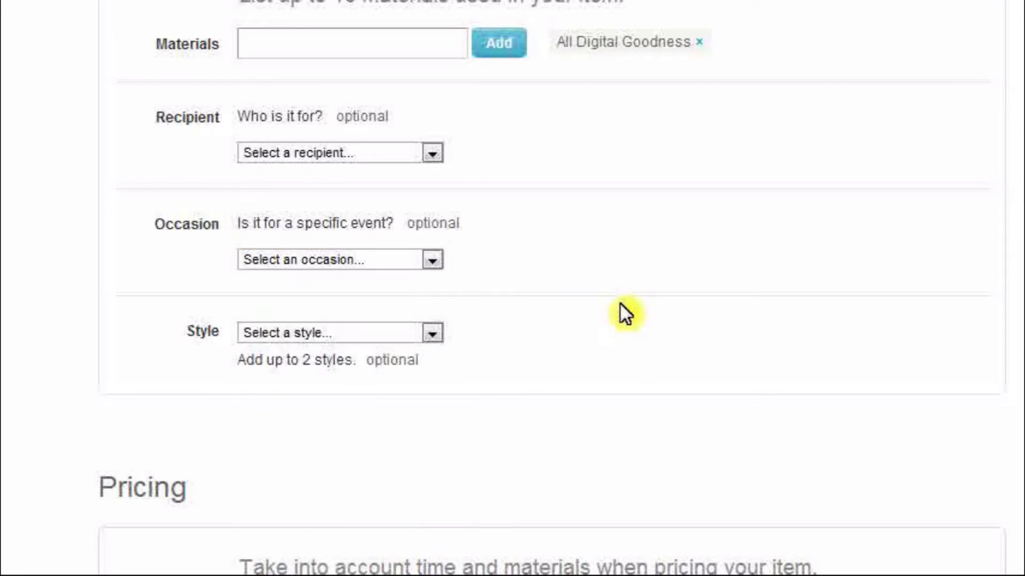
pyautogui.click(424, 335)
pyautogui.moveTo(432, 115); pyautogui.dragTo(435, 121)
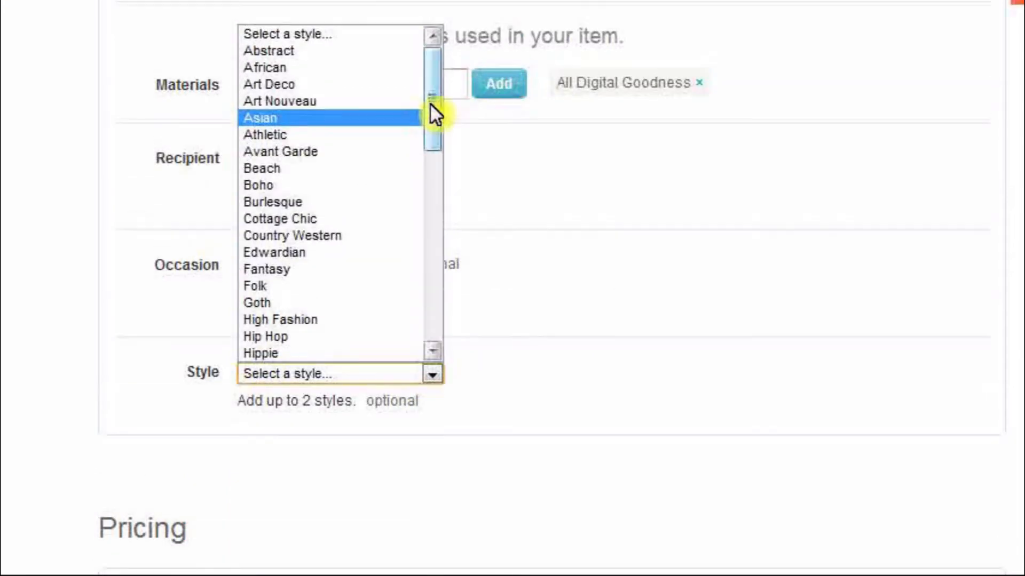
pyautogui.moveTo(434, 162); pyautogui.dragTo(433, 287)
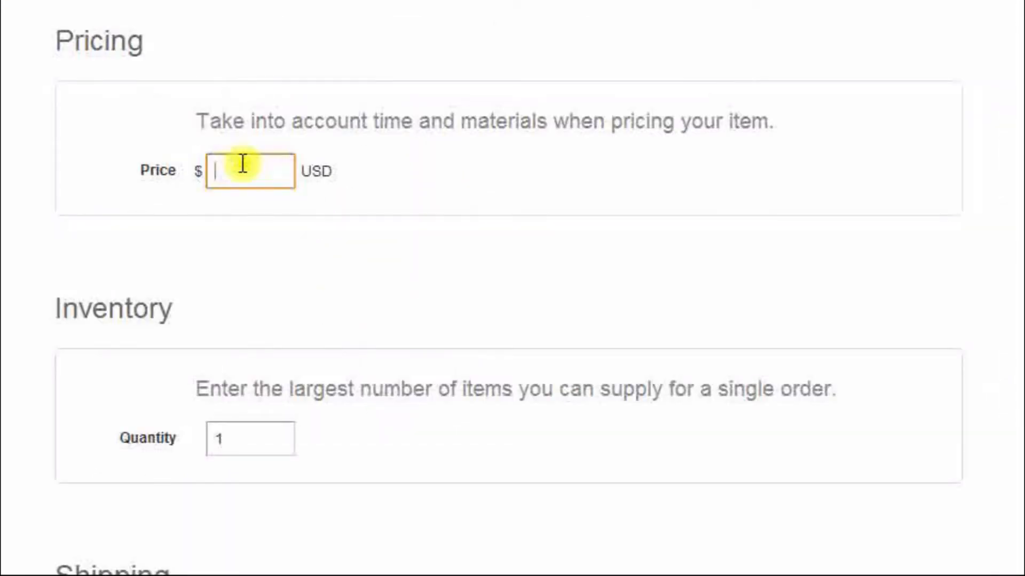
# - Set the listing's price to 16.95 USD and its inventory quantity to 999
pyautogui.write('16.95')
pyautogui.click(415, 220)
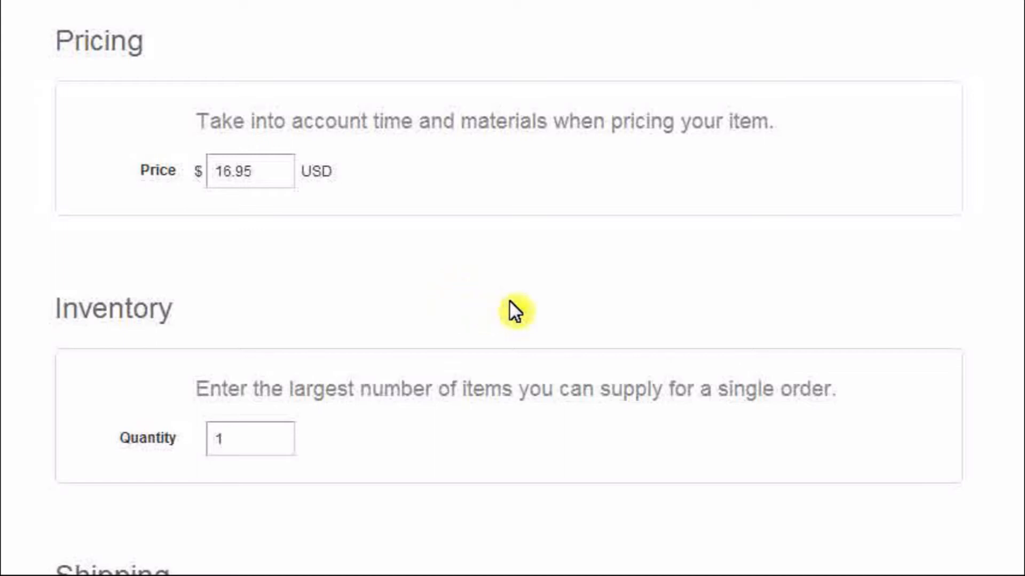
pyautogui.scroll(-5, 509, 301)
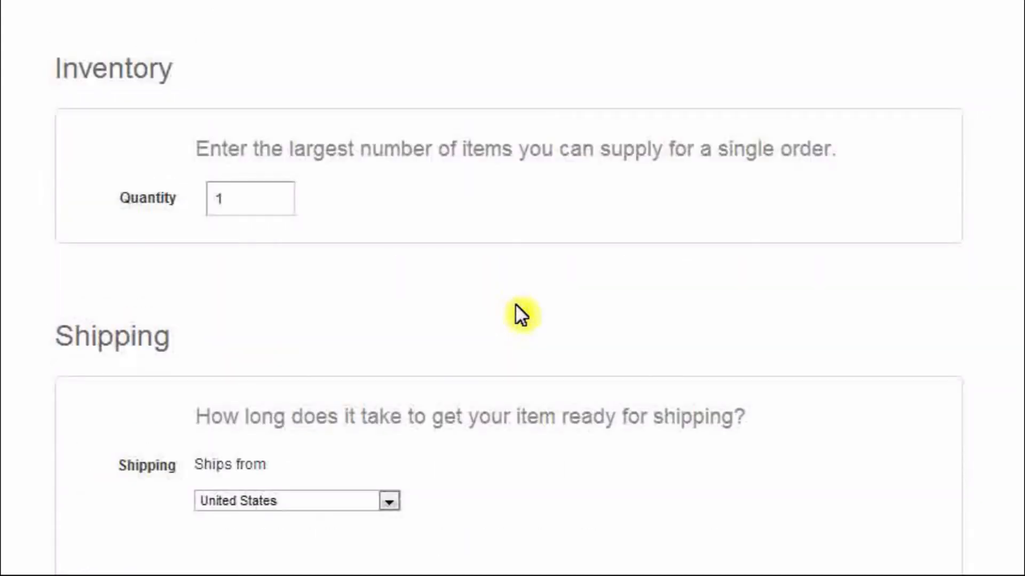
pyautogui.press('BackSpace')
pyautogui.write('999')
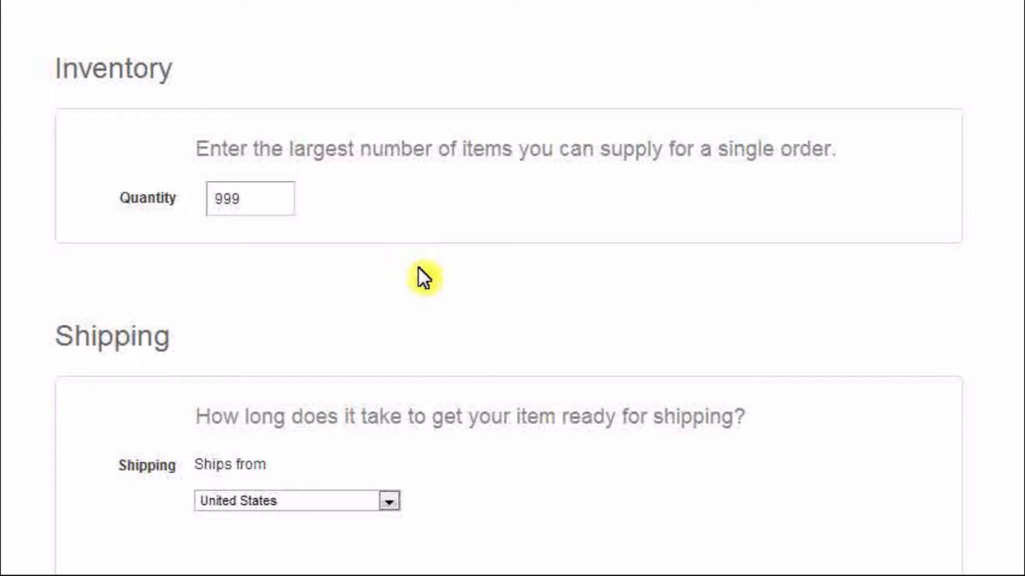
# - Set the shipping cost and the with-another-item cost to 0 for both United States and Everywhere else
pyautogui.scroll(-7, 432, 281)
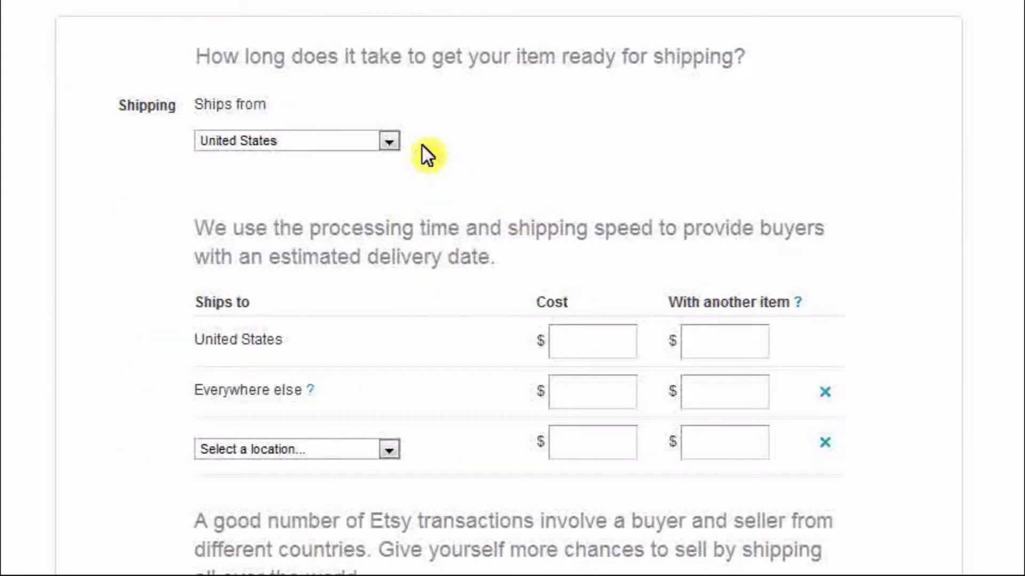
pyautogui.click(389, 141)
pyautogui.scroll(-2, 534, 214)
pyautogui.click(592, 219)
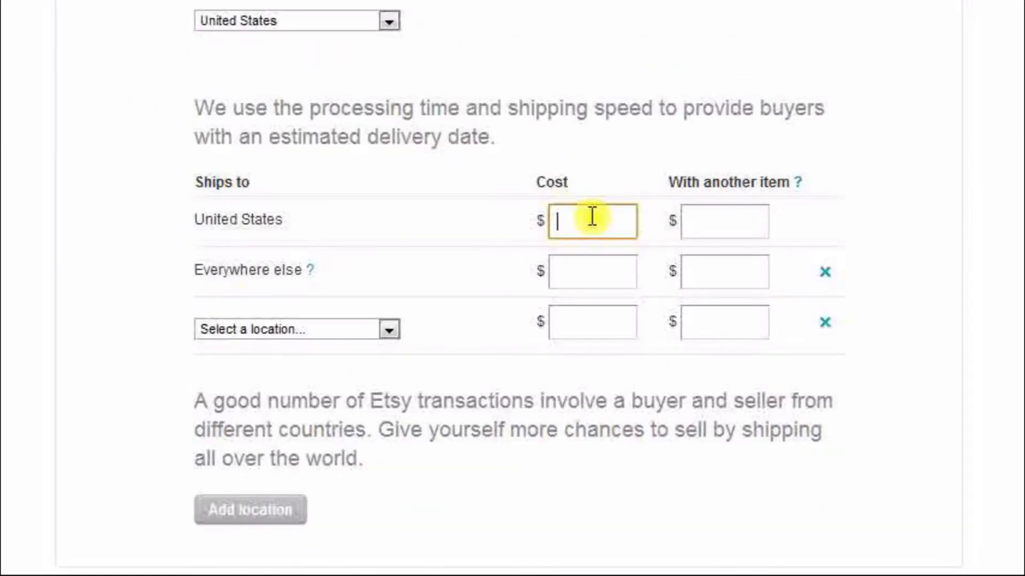
pyautogui.write('0')
pyautogui.click(723, 222)
pyautogui.write('0')
pyautogui.click(599, 272)
pyautogui.write('0')
pyautogui.click(747, 274)
pyautogui.write('0')
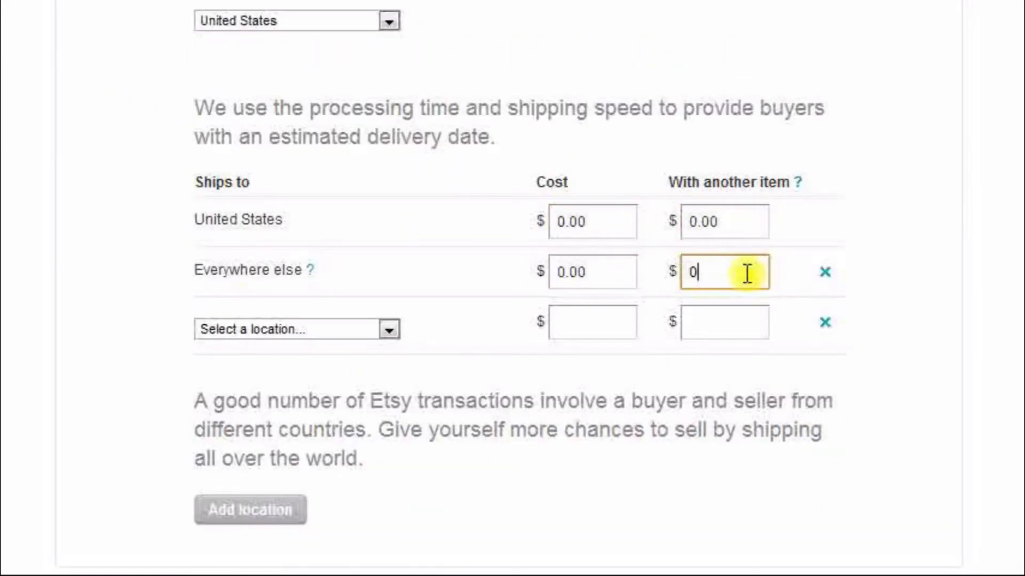
# - Check which locations are offered for an additional shipping destination, leaving it unselected
pyautogui.click(389, 330)
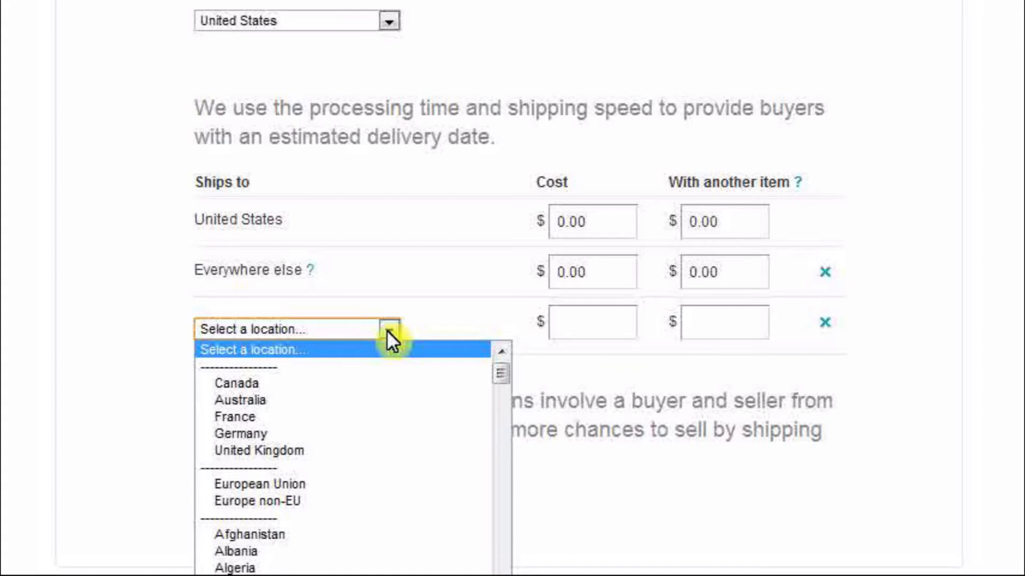
pyautogui.click(450, 316)
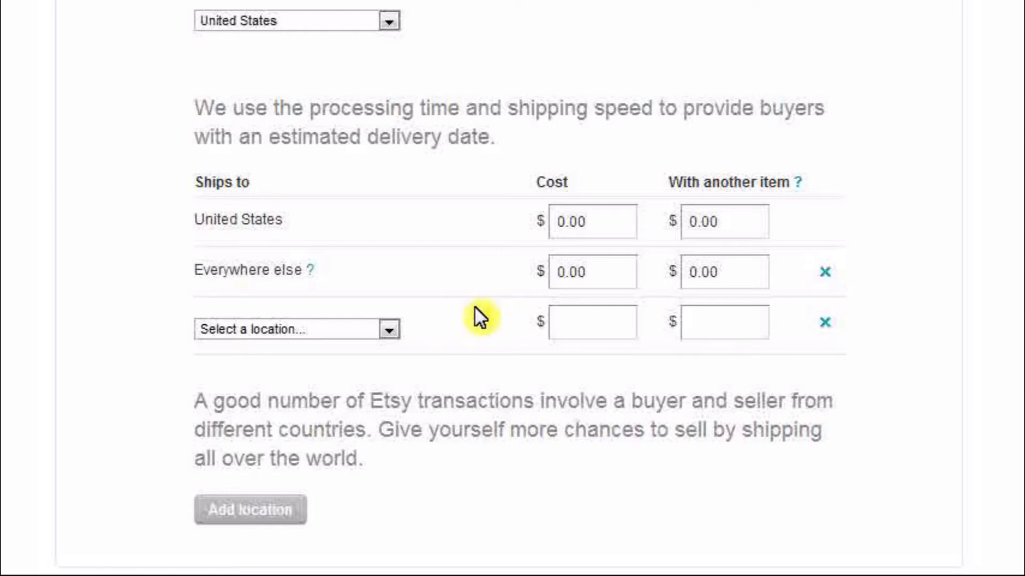
pyautogui.scroll(-1, 481, 317)
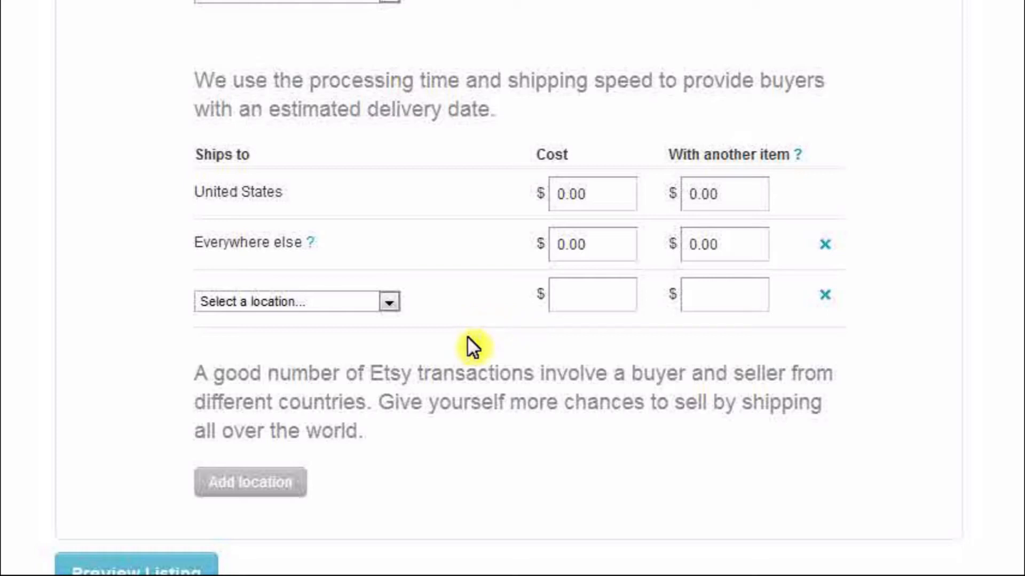
# - Open the listing preview and review the guide's title, photo, price and description
pyautogui.scroll(-4, 466, 335)
pyautogui.click(166, 467)
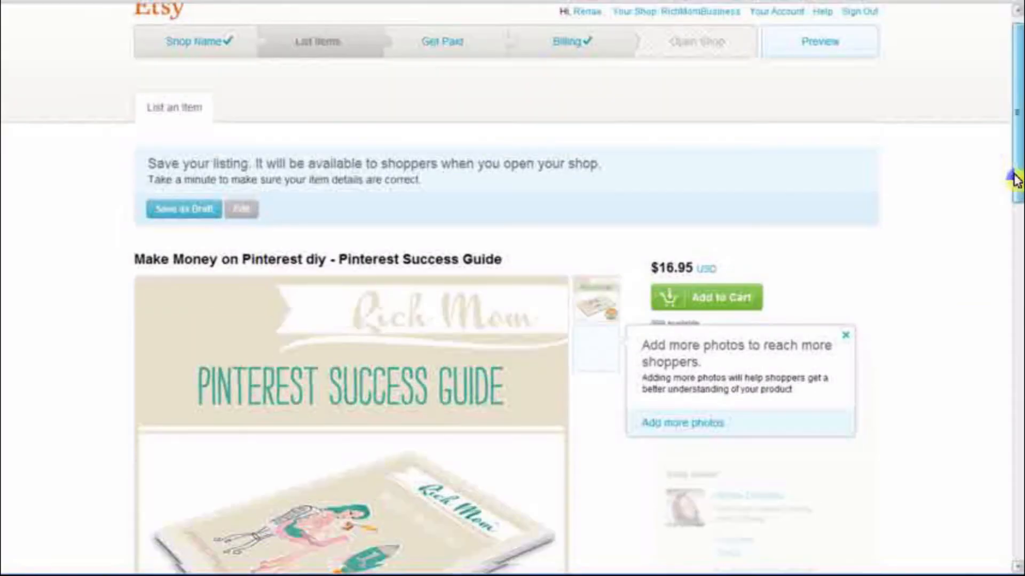
pyautogui.moveTo(1014, 179); pyautogui.dragTo(1019, 255)
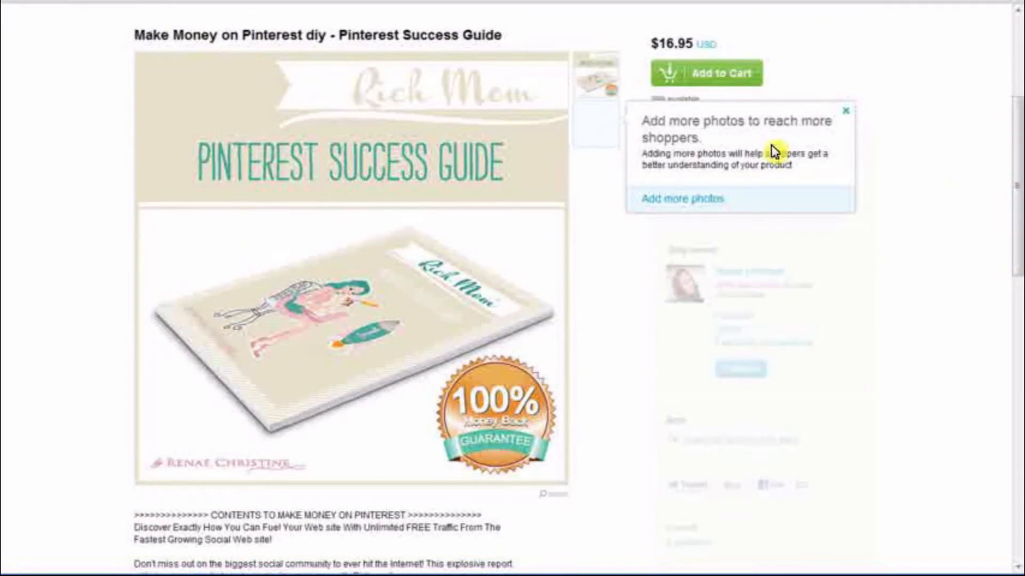